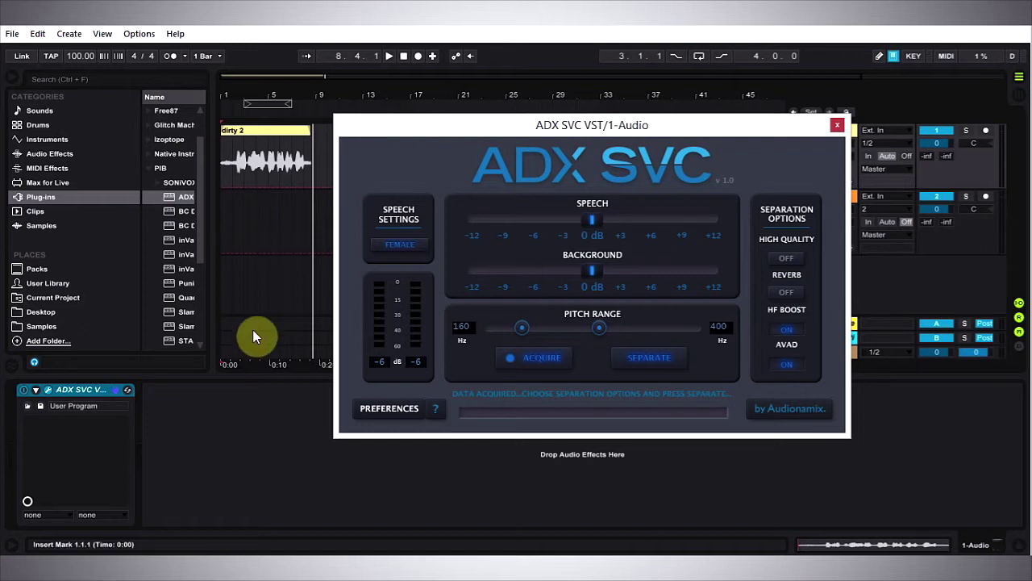
Step: Select the "dirty 2" audio clip and play it through to hear the unprocessed recording
click(254, 145)
click(256, 131)
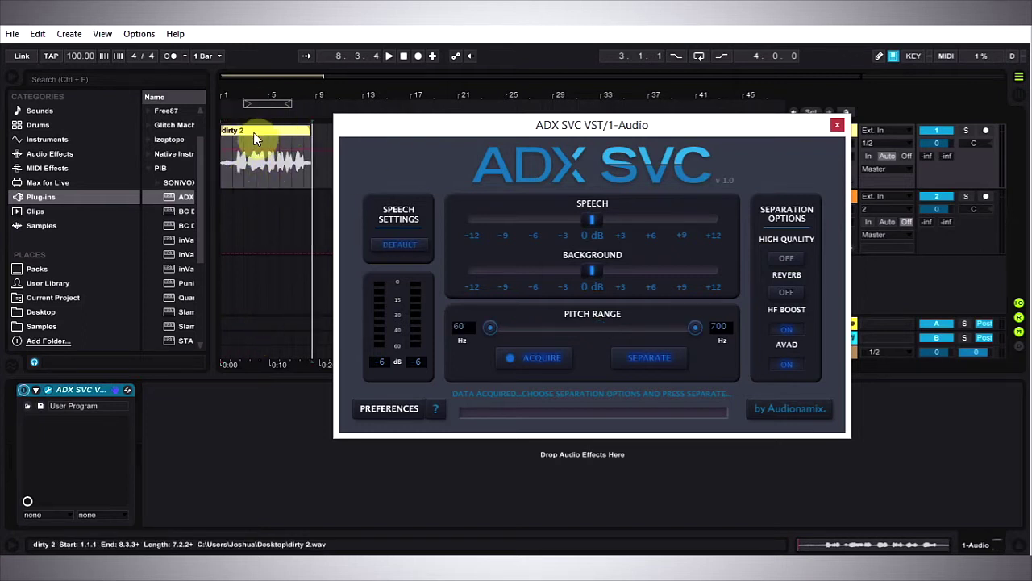
click(256, 130)
key(space)
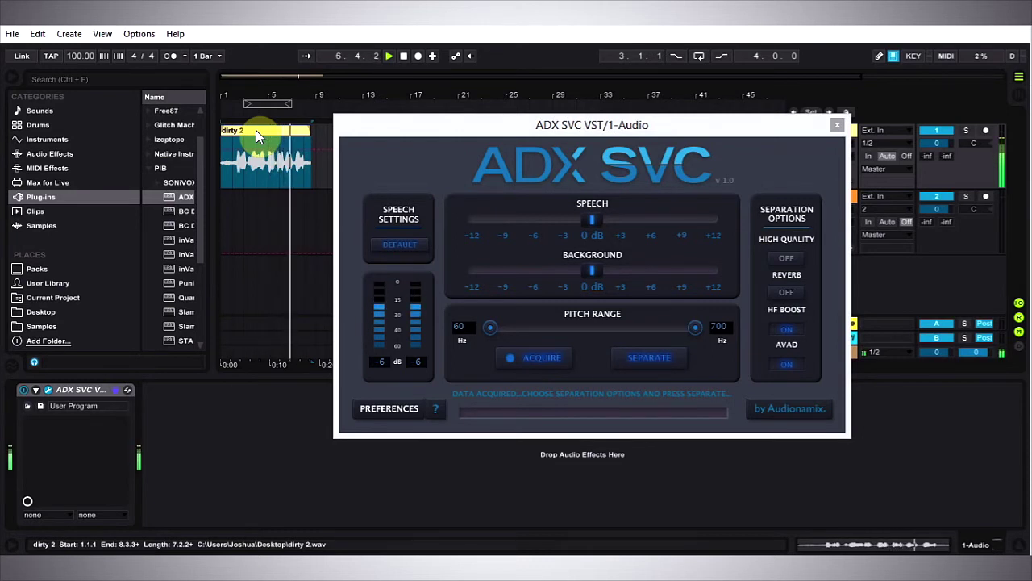
click(271, 195)
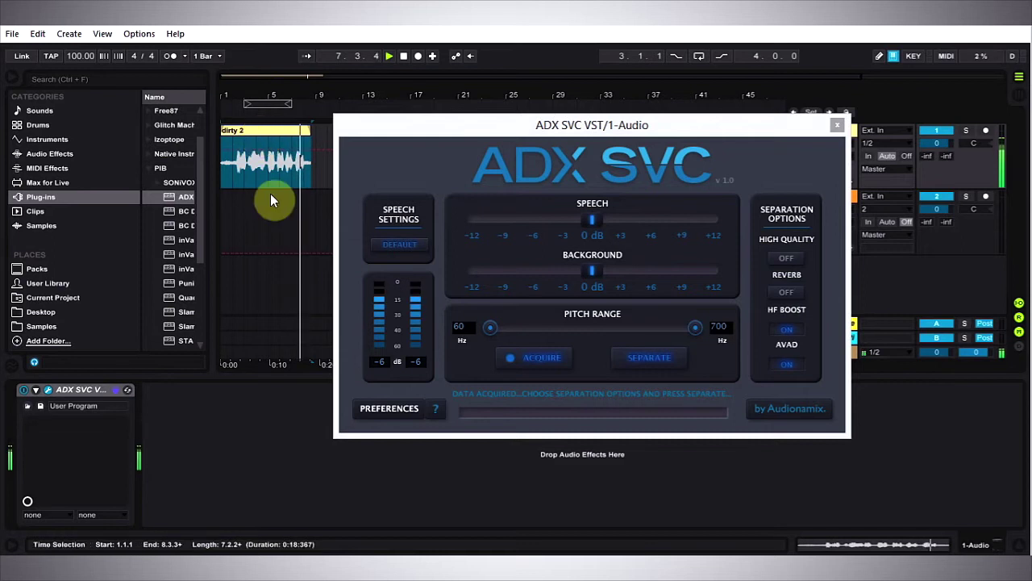
key(space)
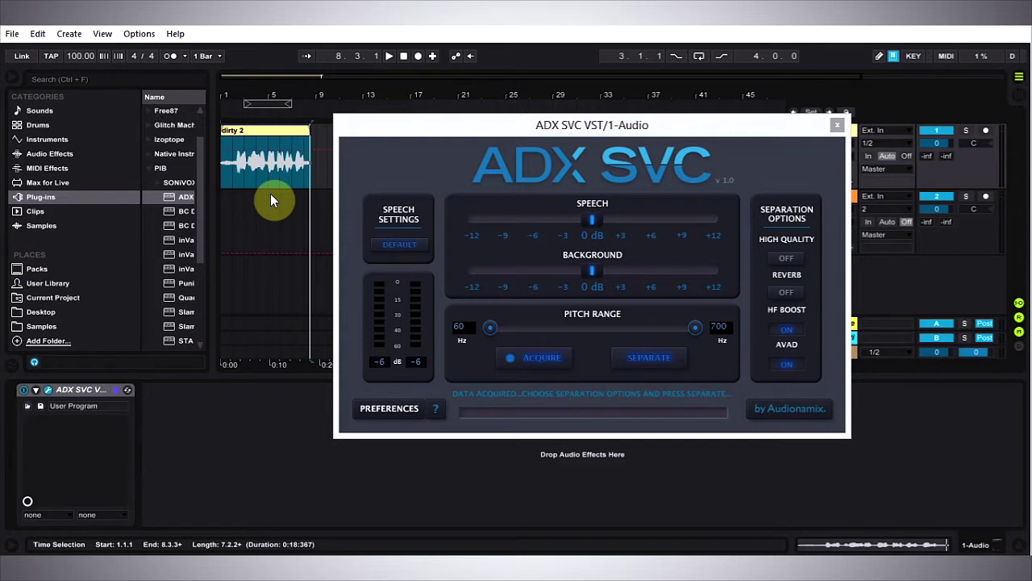
Step: Cycle the speech settings through the available presets, including Female, and return to Default
click(393, 252)
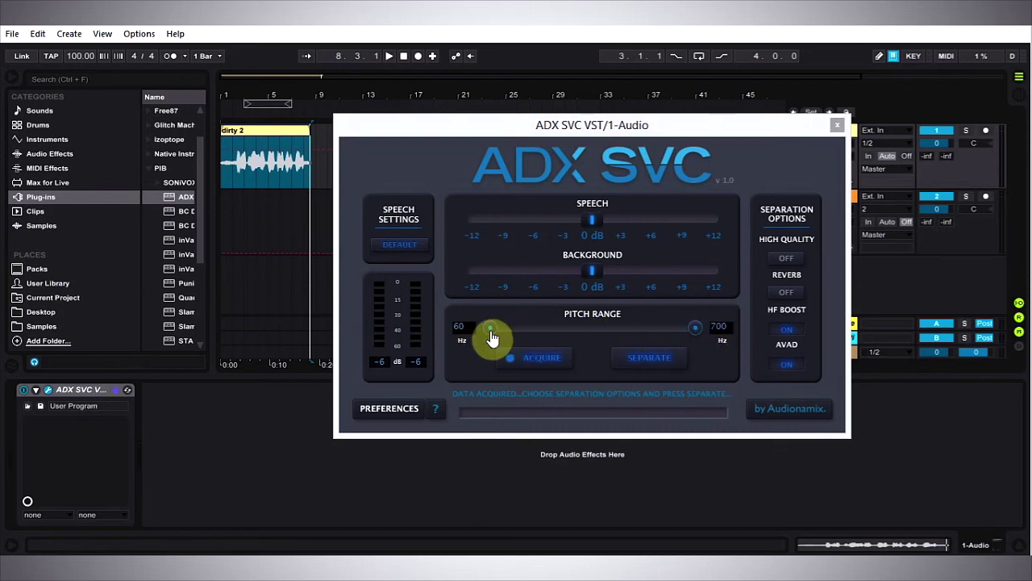
click(404, 247)
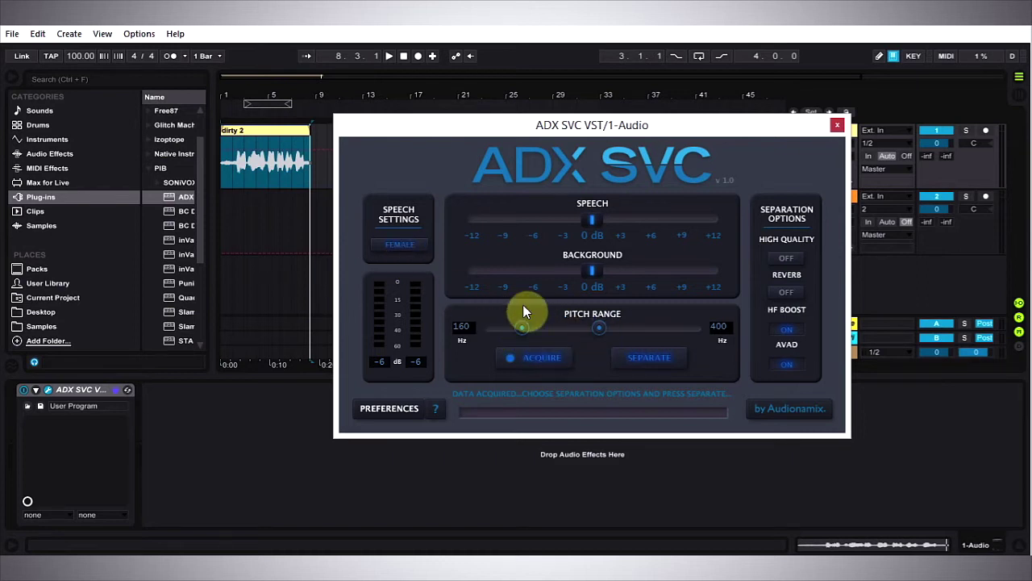
click(401, 252)
click(401, 252)
click(402, 253)
Step: Acquire the audio data of the "dirty 2" clip by playing it from start to end with Acquire armed
click(508, 368)
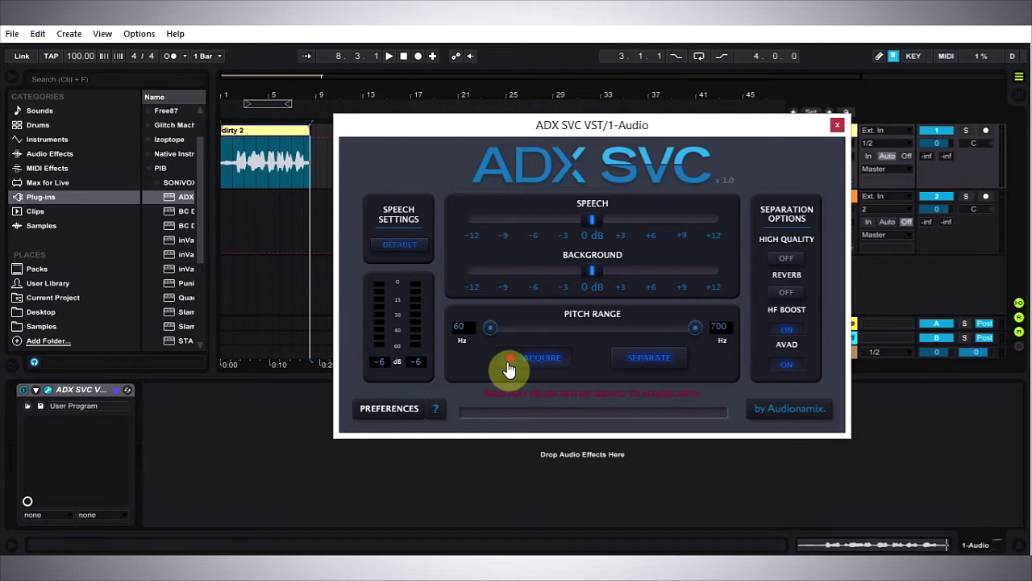
click(227, 175)
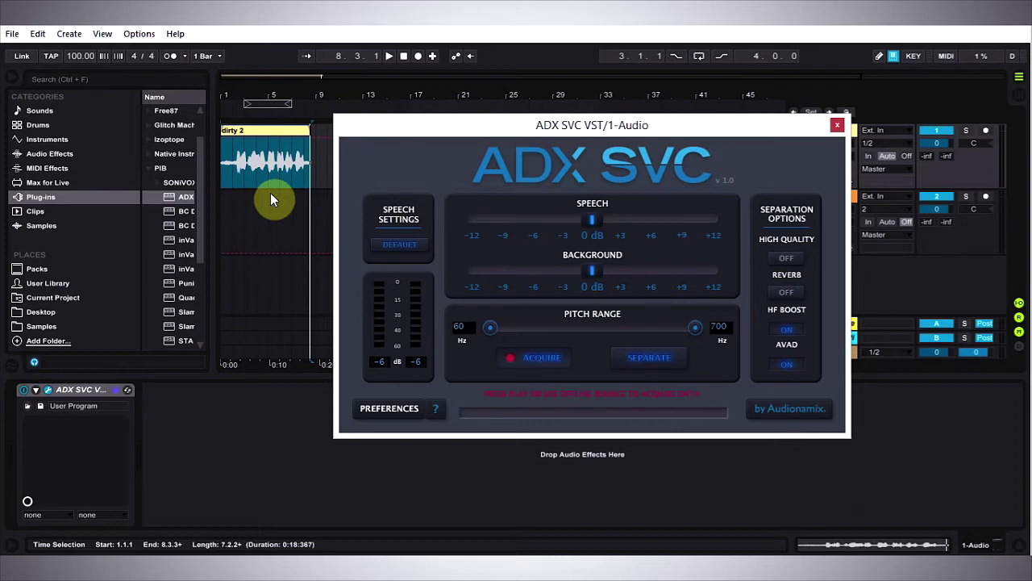
key(space)
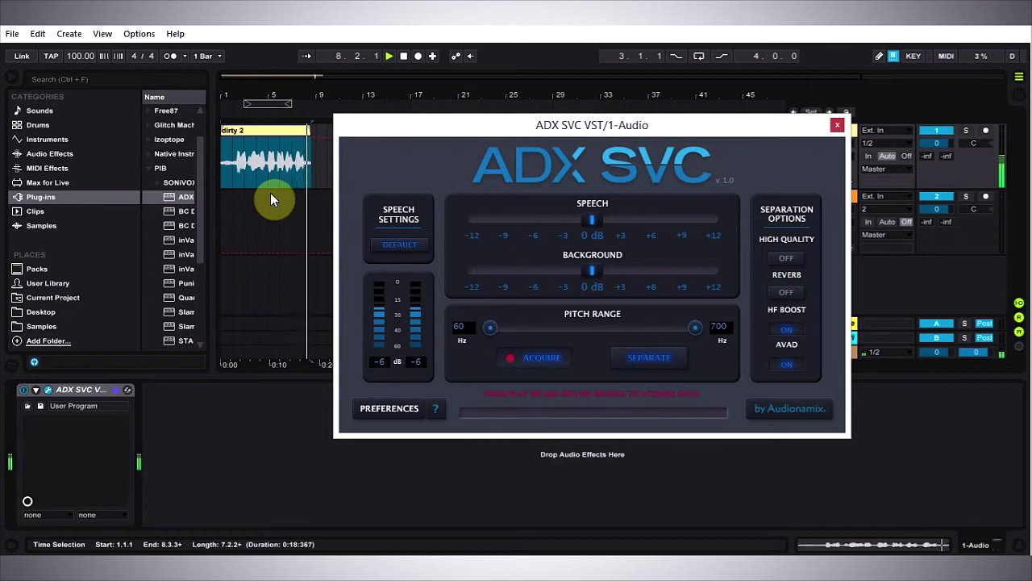
key(space)
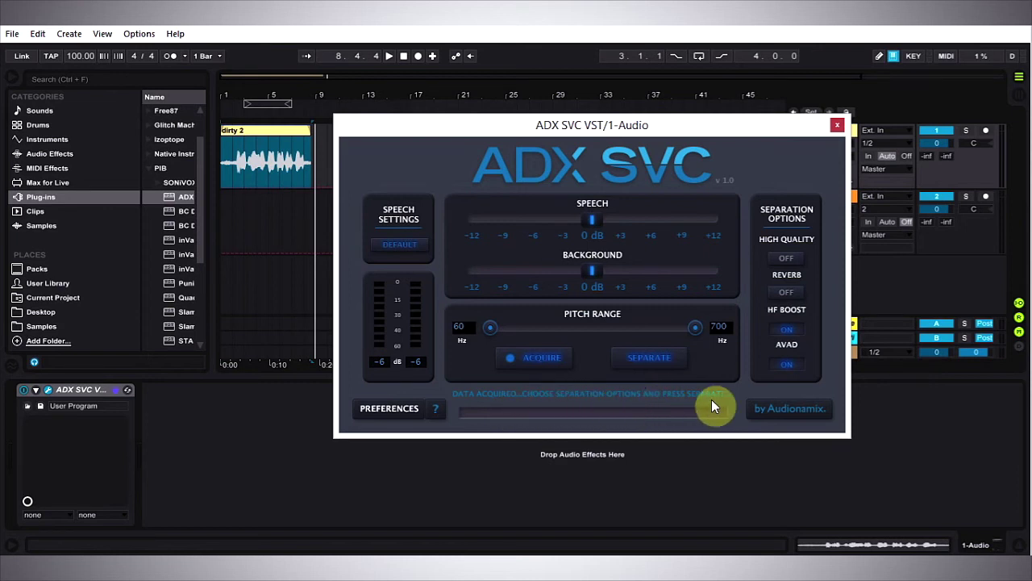
Step: Turn on the High Quality separation option and separate the speech from the background
click(780, 261)
click(669, 365)
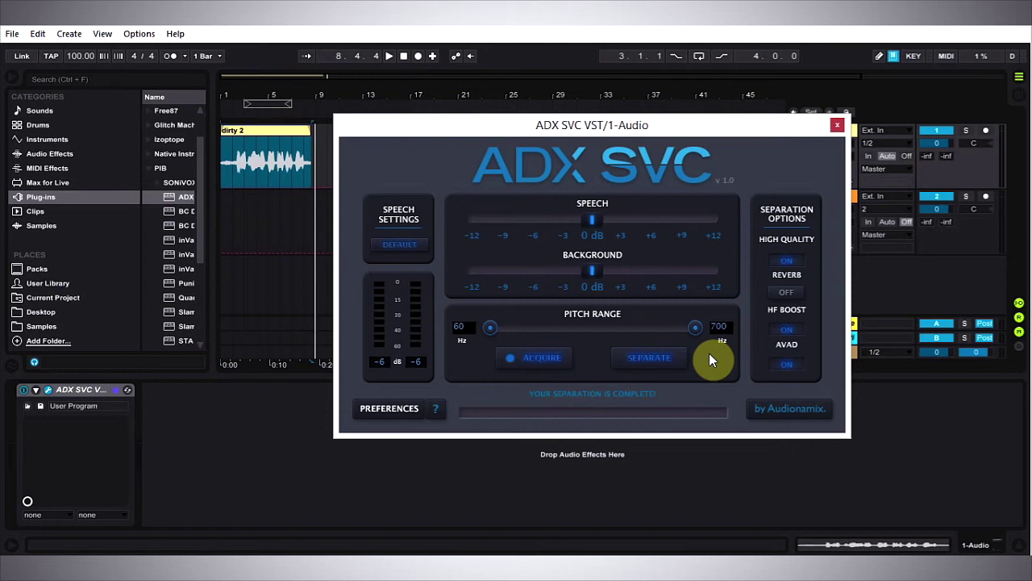
Step: Lower the Background level to about -12 dB and play the clip to audition the separation
click(263, 160)
drag(586, 275, 591, 260)
drag(591, 273, 591, 278)
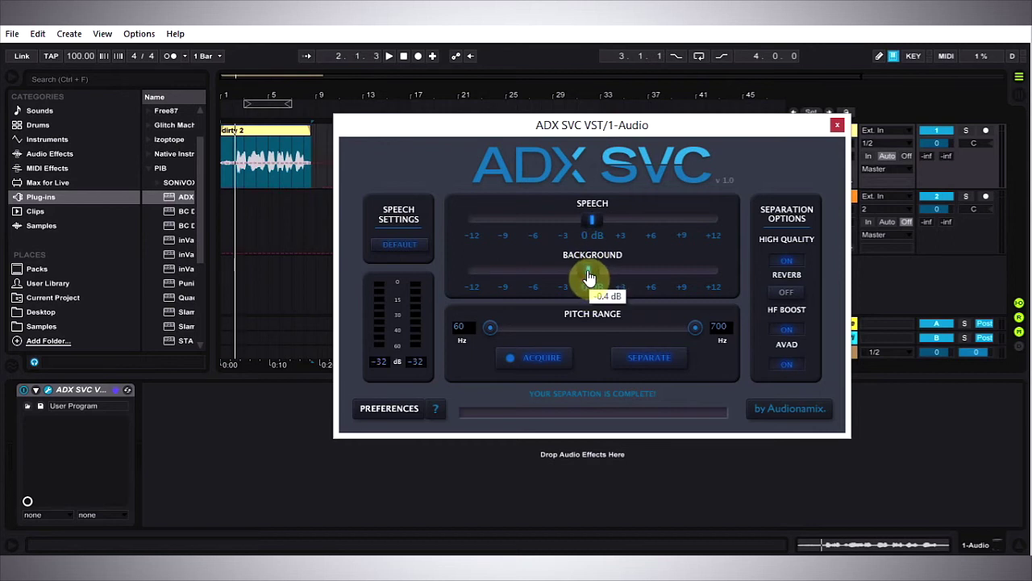
key(space)
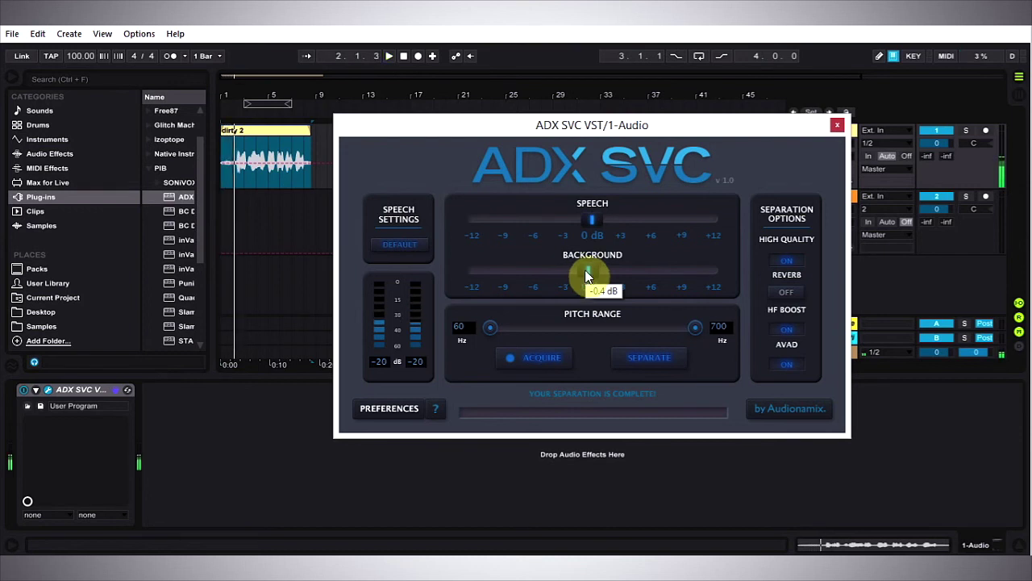
key(space)
drag(593, 279, 470, 284)
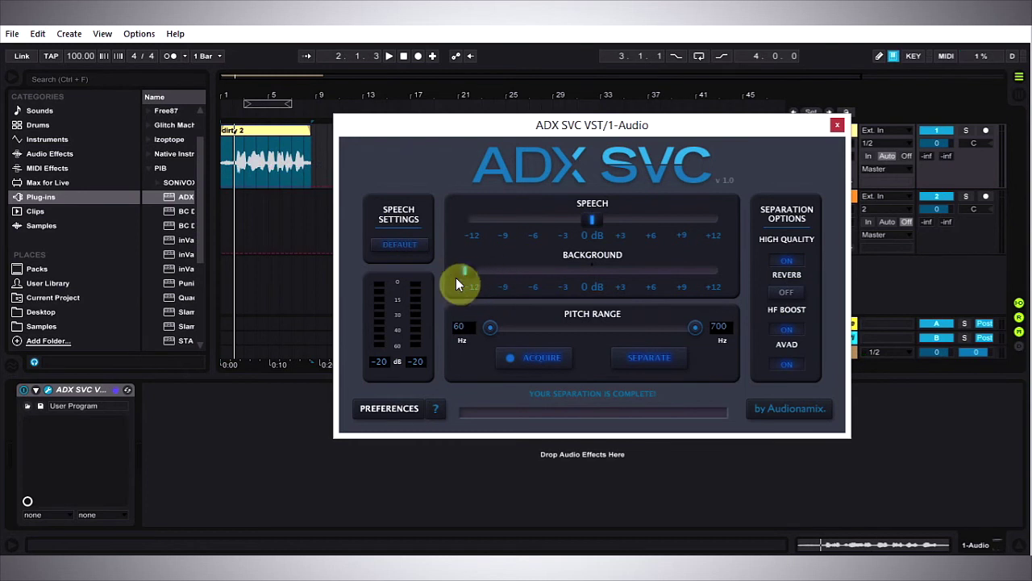
key(space)
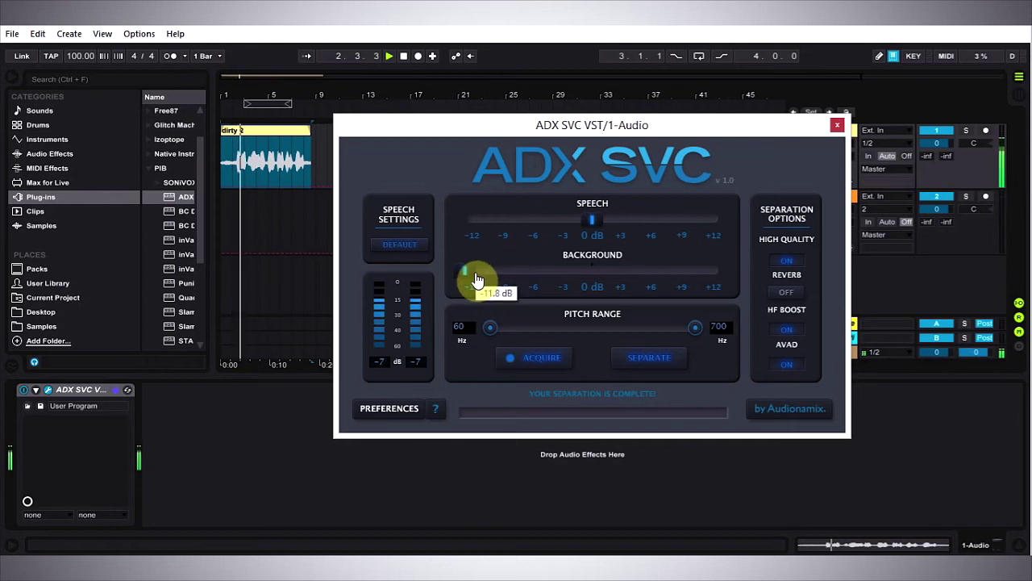
Step: Raise the Speech level to about +2 dB, trying out a higher level while the clip plays
mouse_move(593, 232)
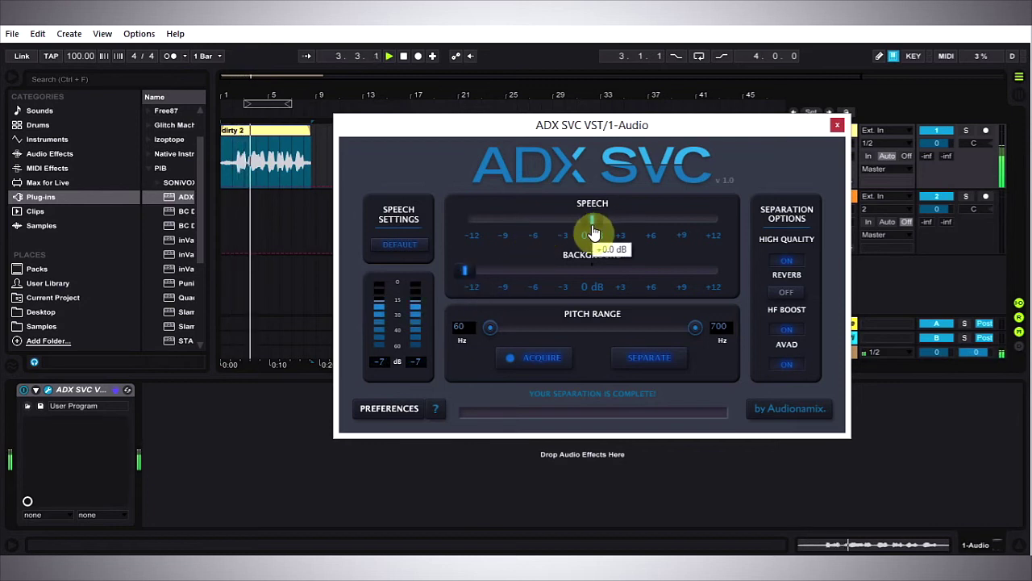
key(space)
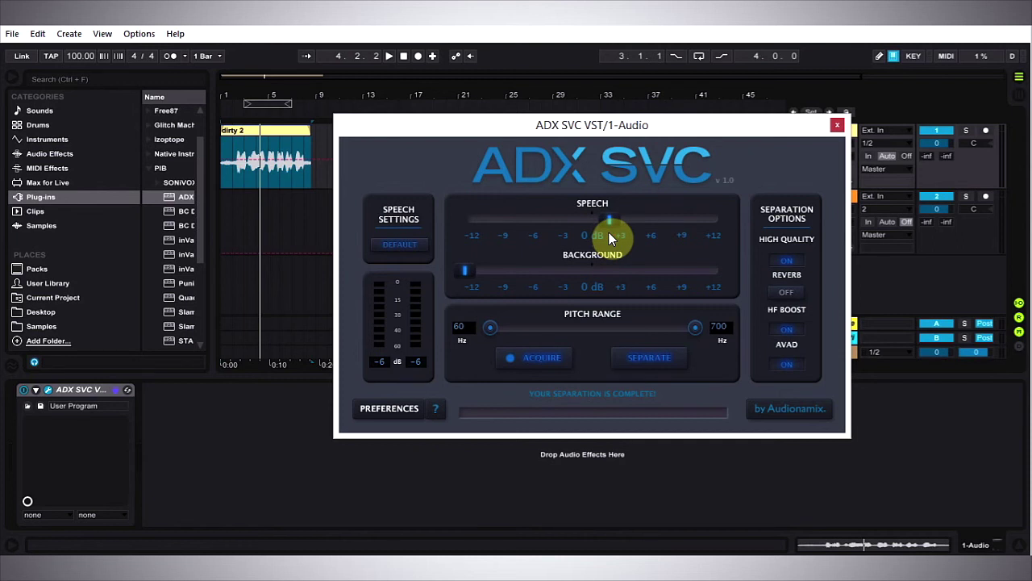
key(space)
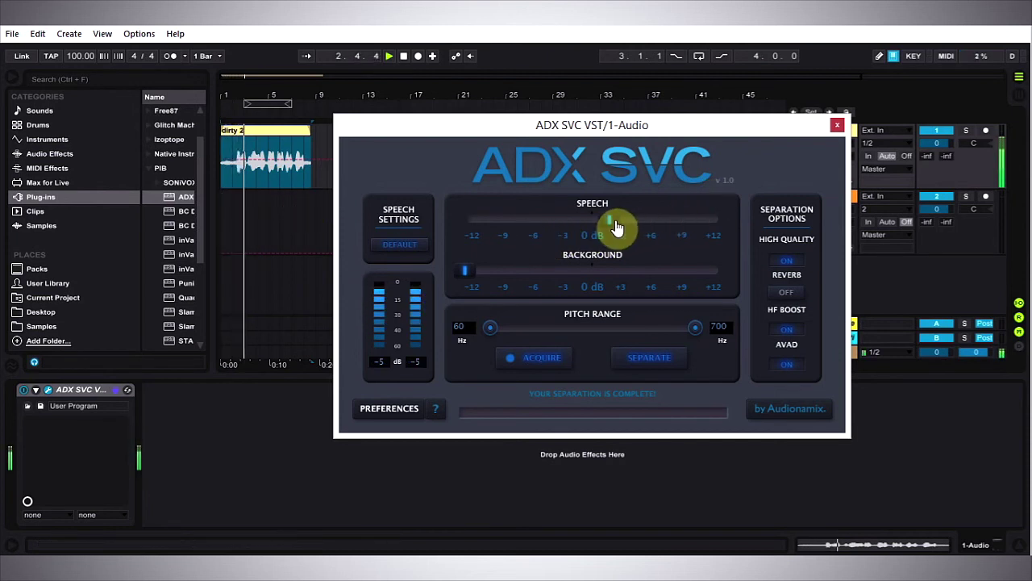
drag(618, 226, 638, 229)
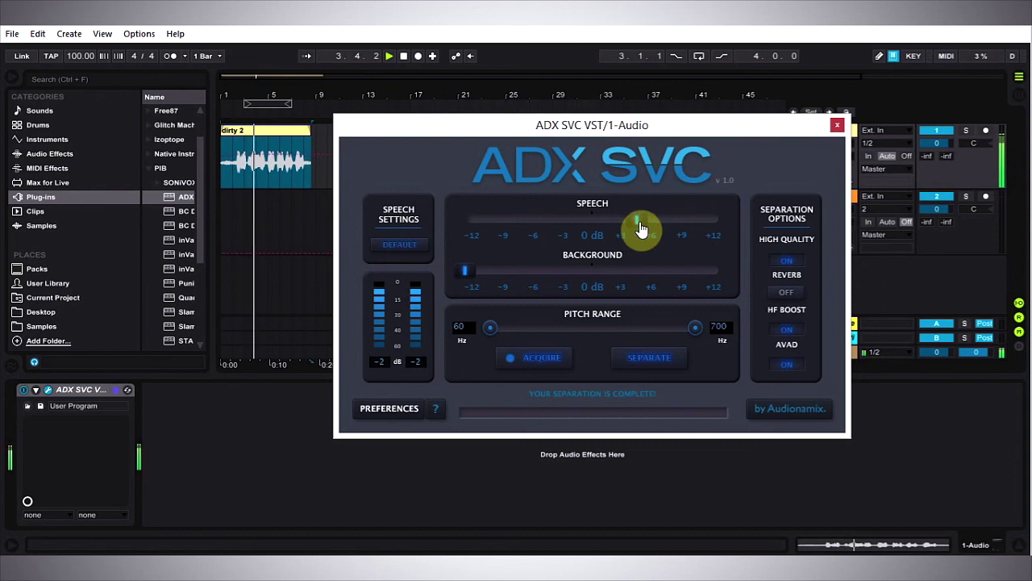
mouse_move(637, 229)
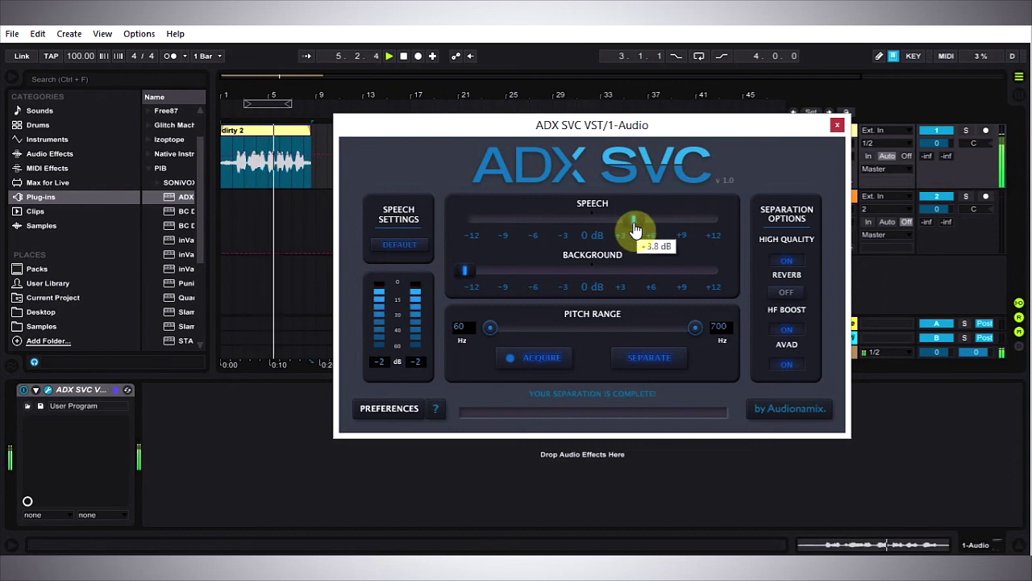
drag(637, 229, 609, 226)
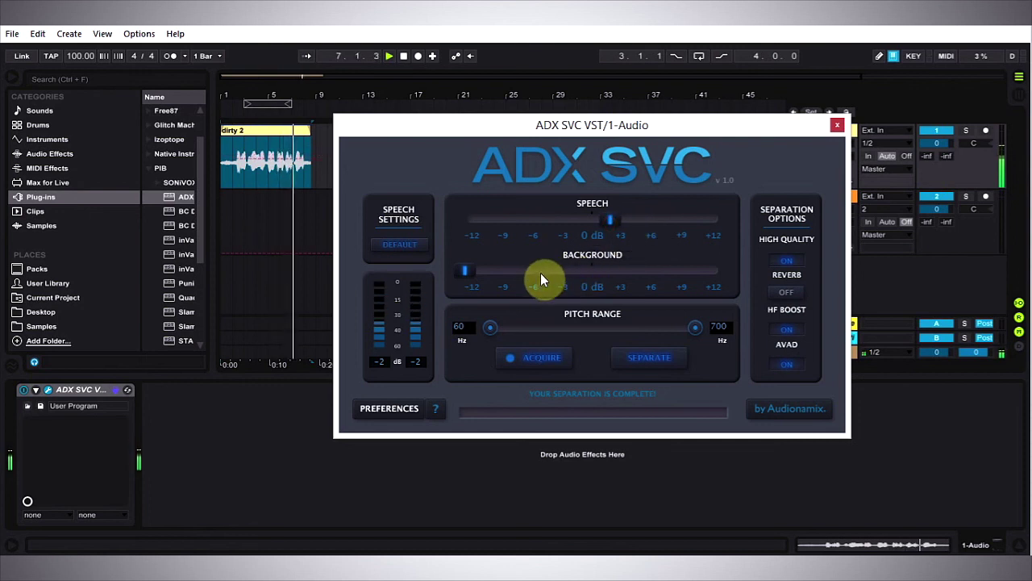
Step: Play the clip from bar 3 to compare the result of the speech separation
click(266, 164)
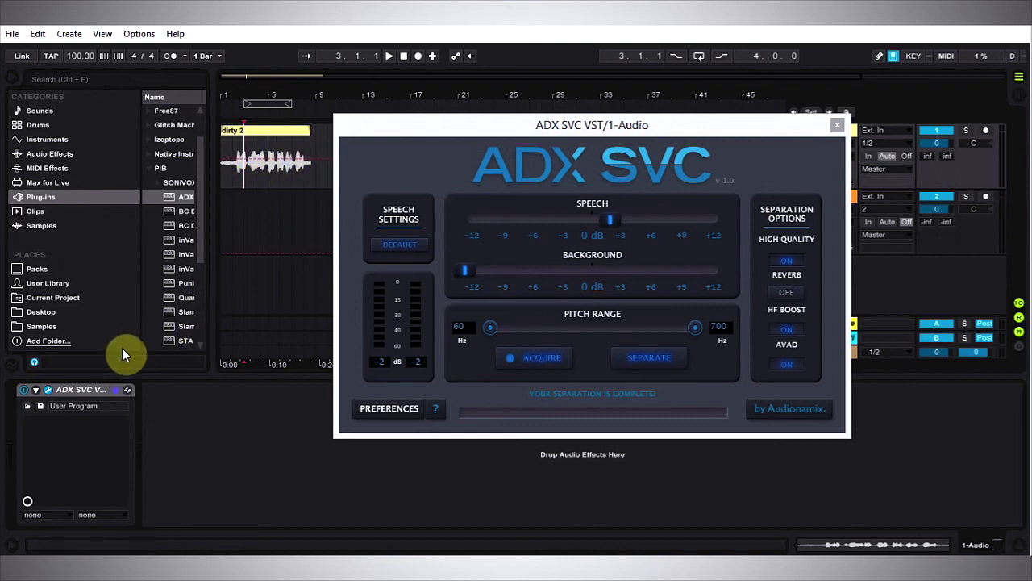
key(space)
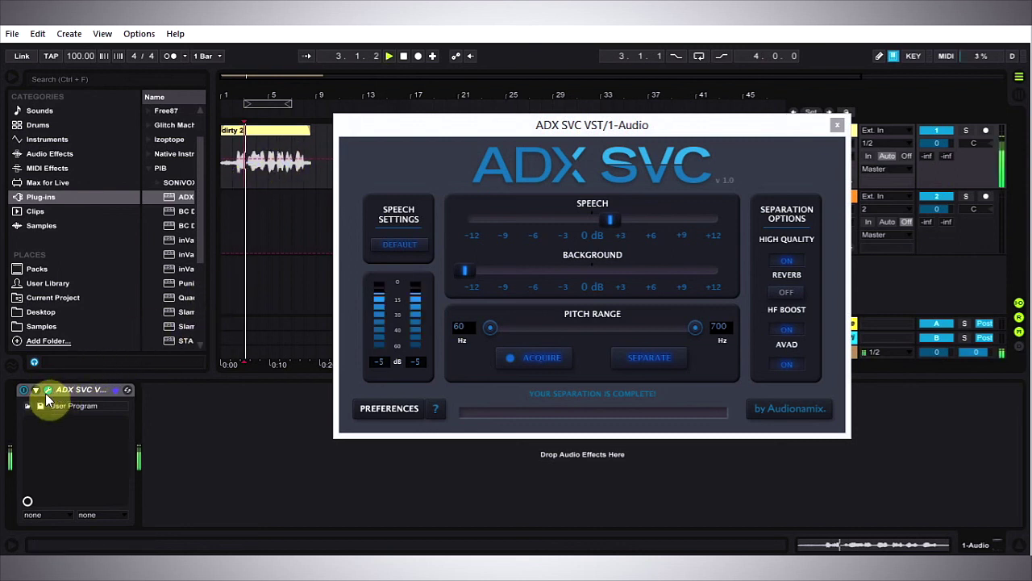